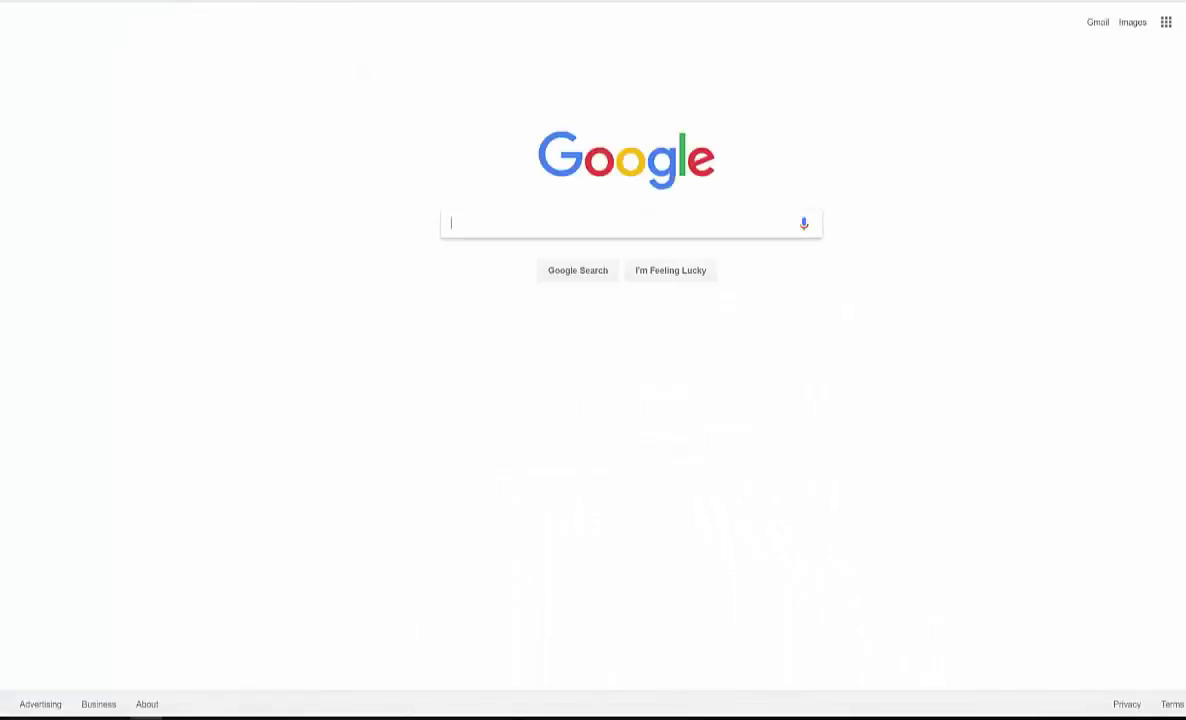
Enter the Google query "social network" and politics and teenagers, with the phrase in quotes.
text(soc)
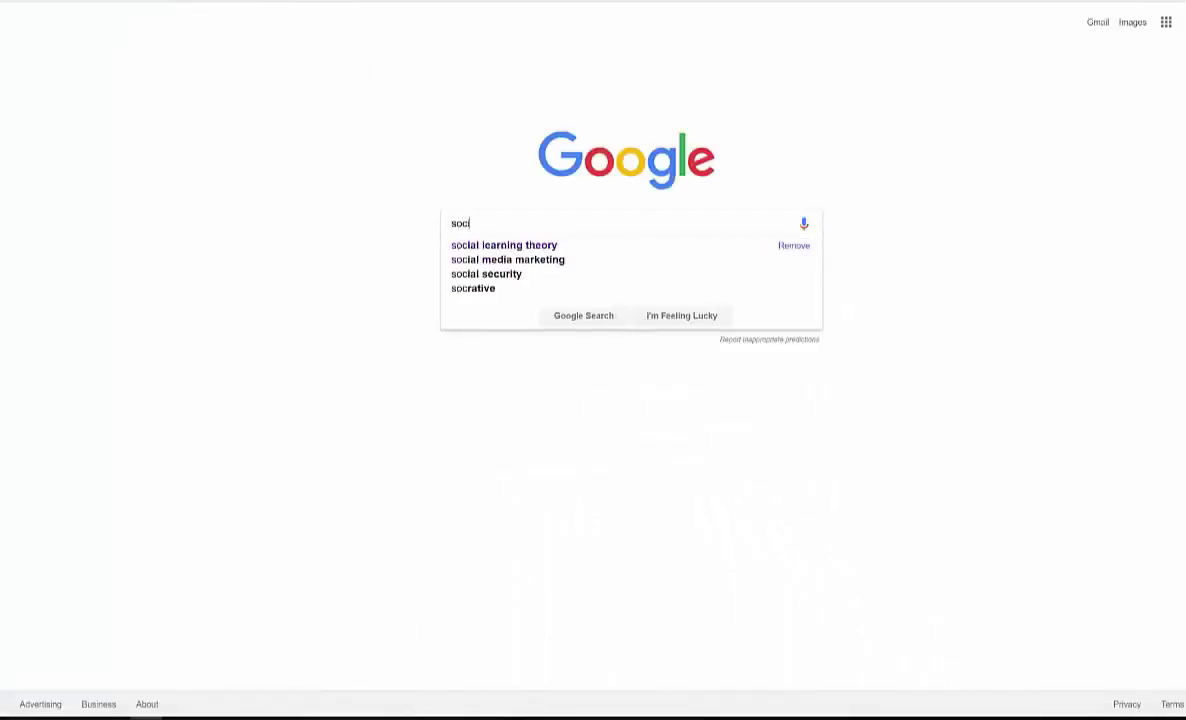
text(ial network)
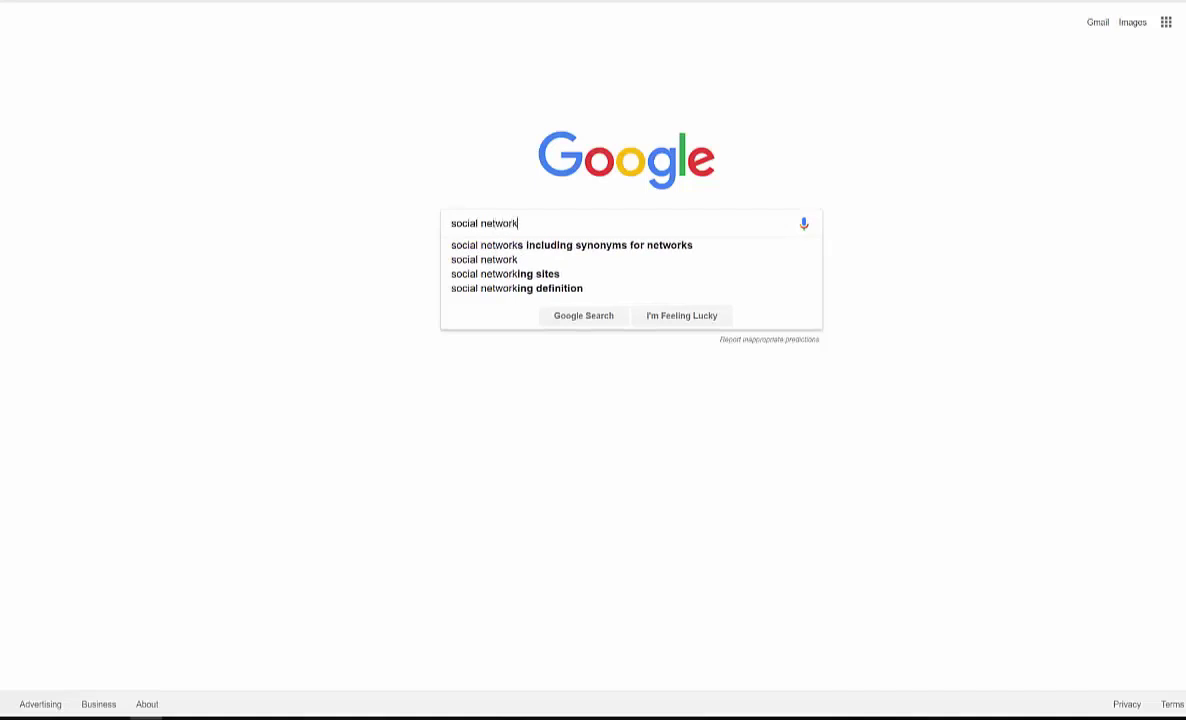
text( and politic)
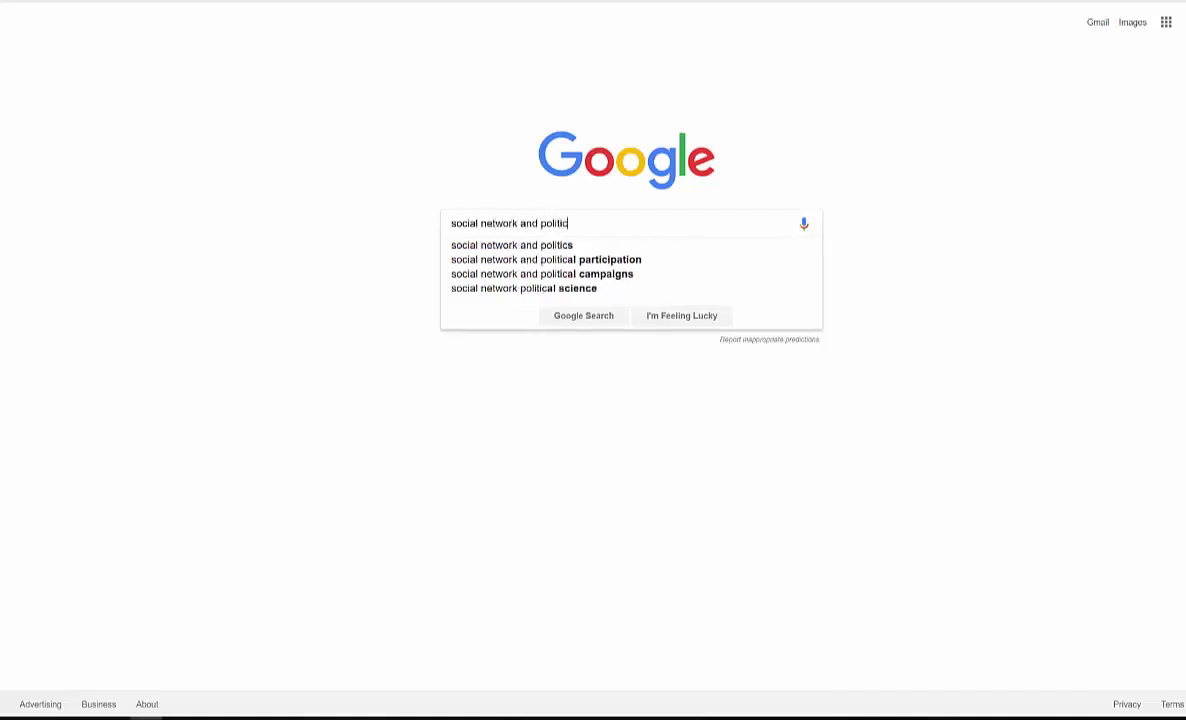
text(s and teenagers)
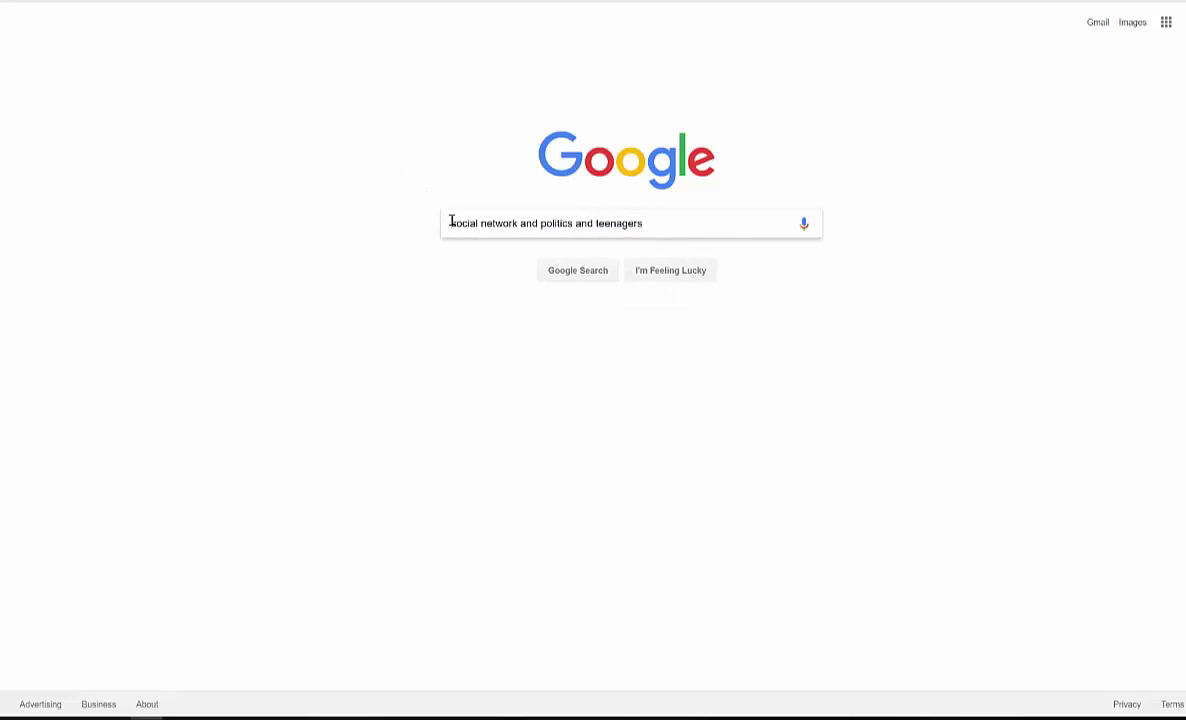
click(451, 222)
text(")
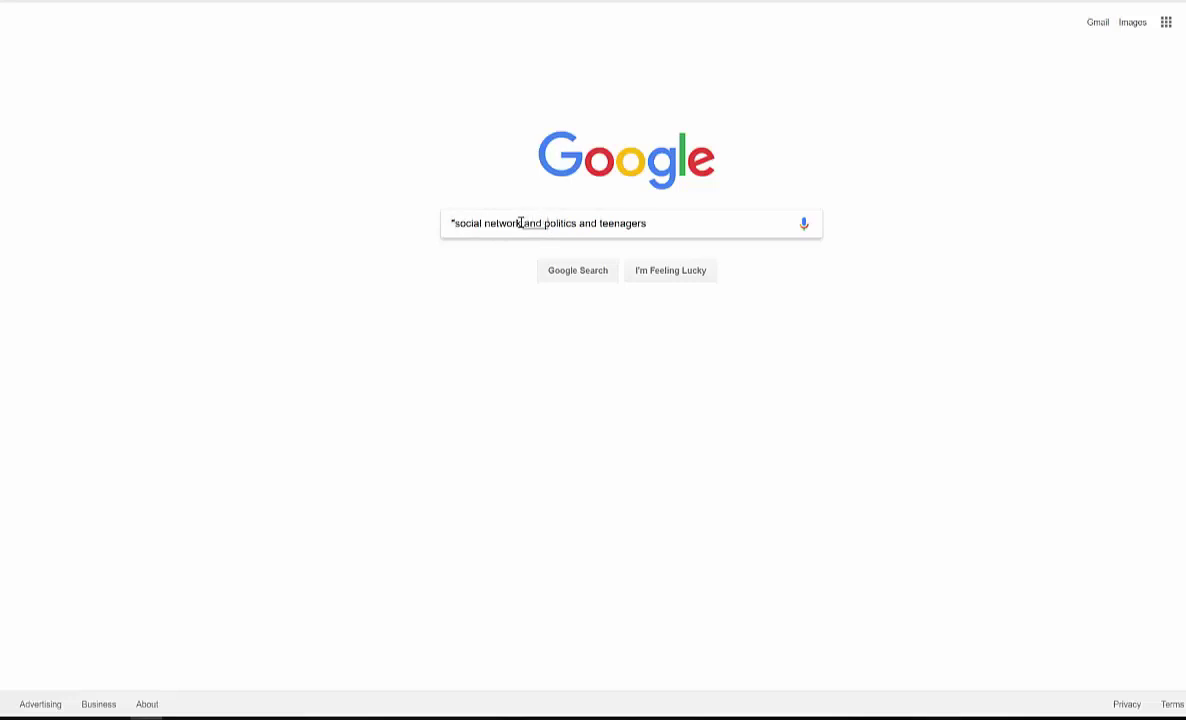
click(522, 222)
text(")
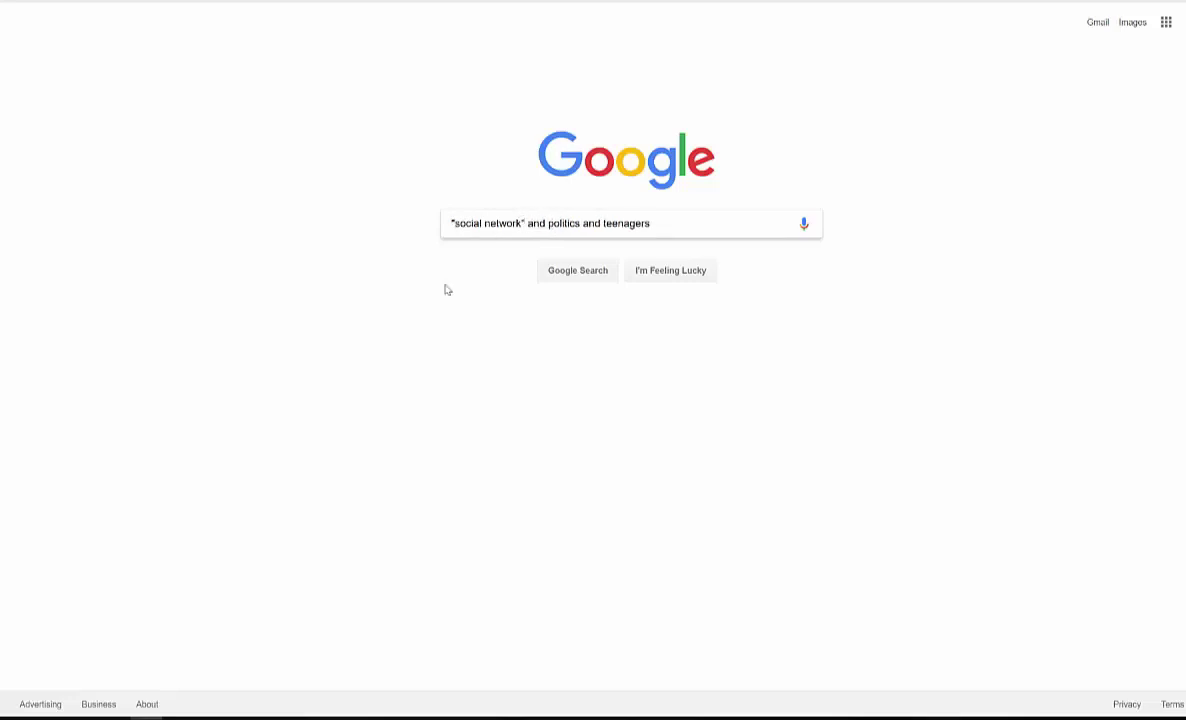
Run the search and open the [PDF] participatory politics report from the results.
key(Return)
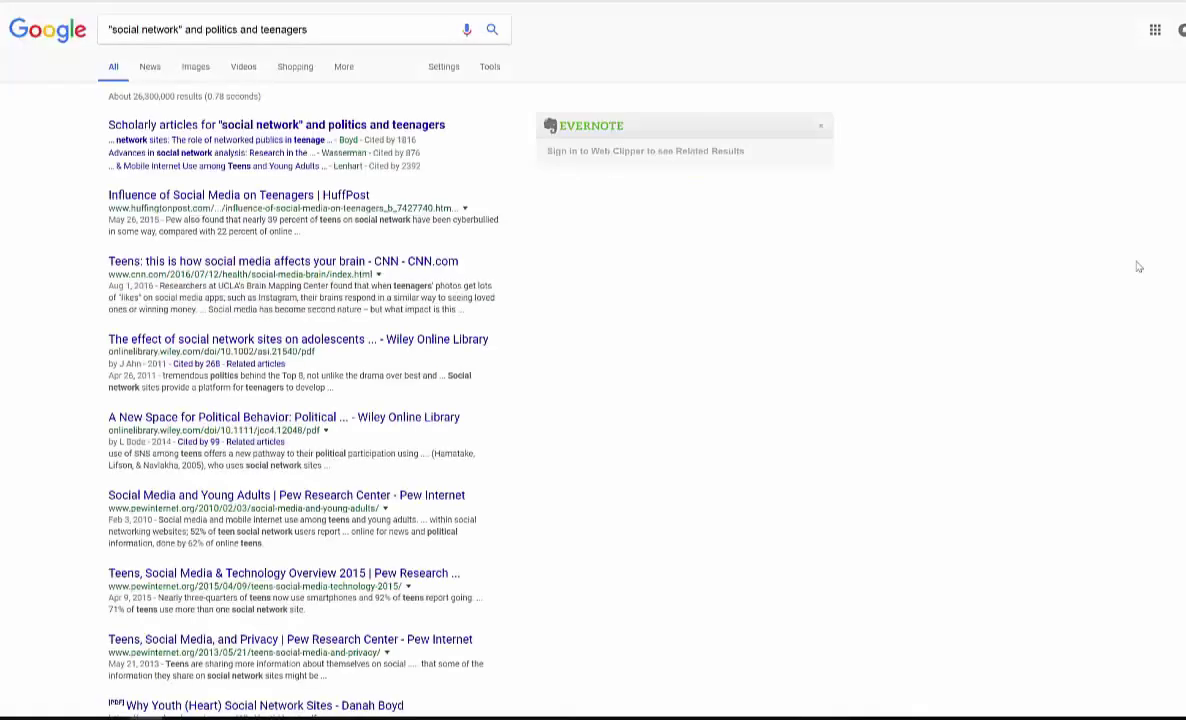
scroll(1138, 267, down, 15)
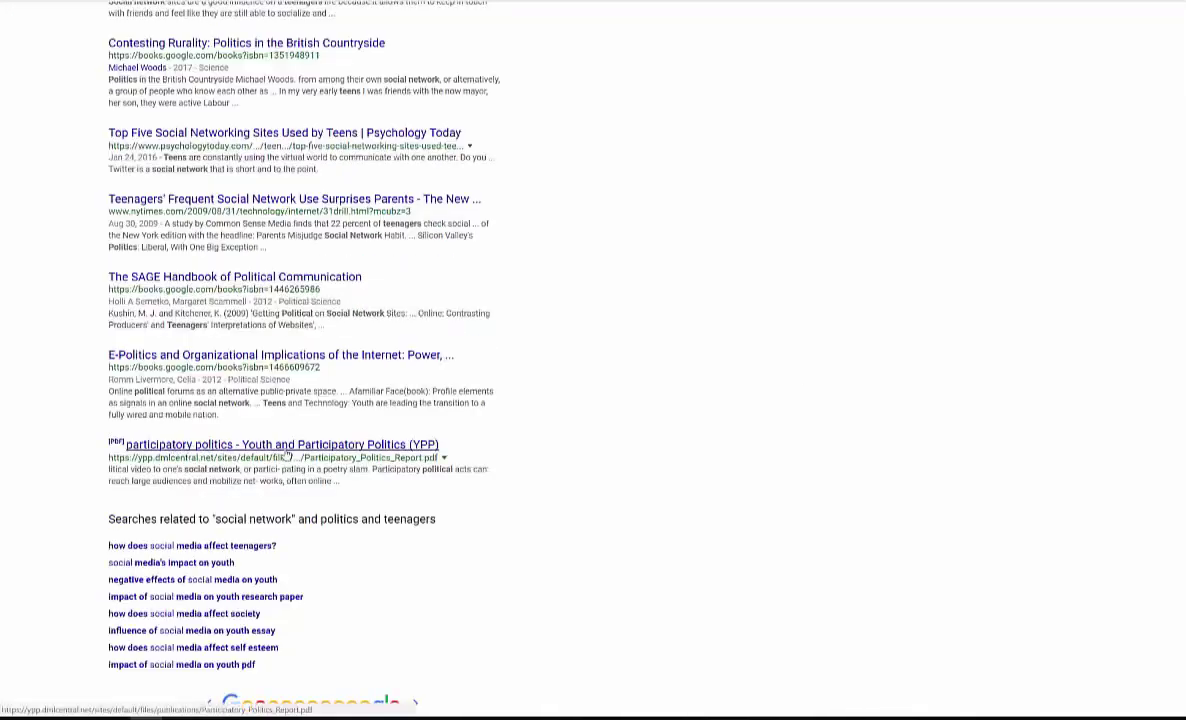
click(357, 454)
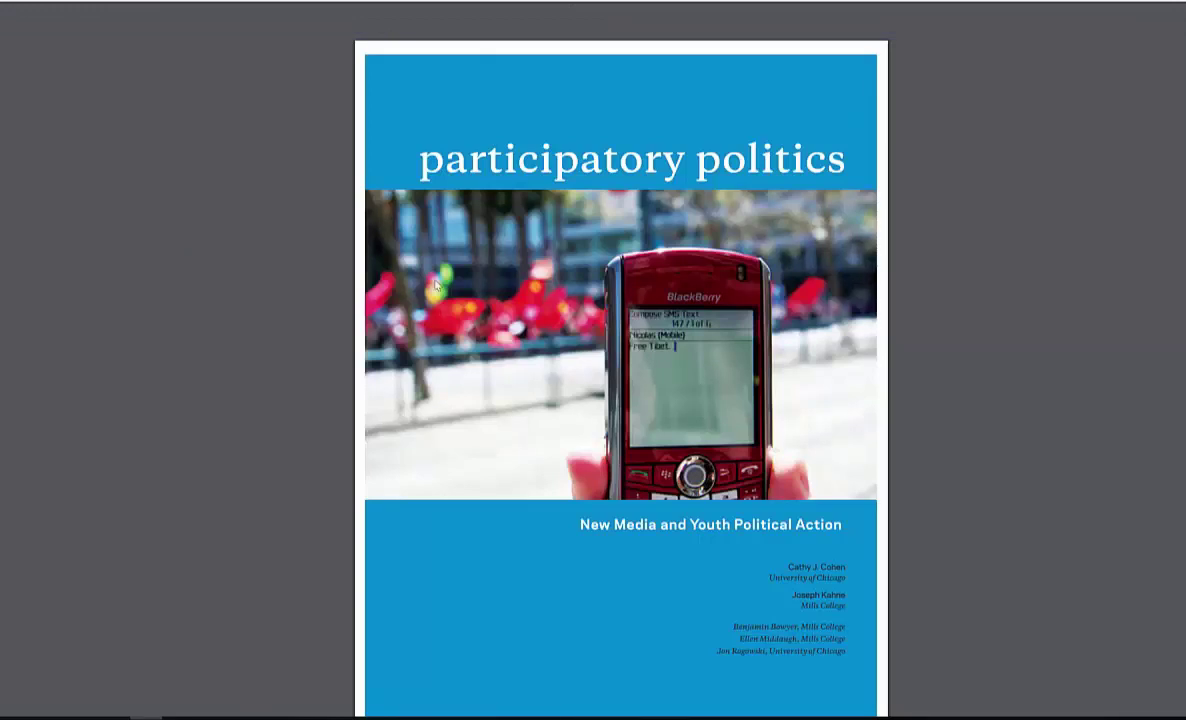
Scroll through the participatory politics PDF from its cover to the title page.
scroll(440, 285, down, 5)
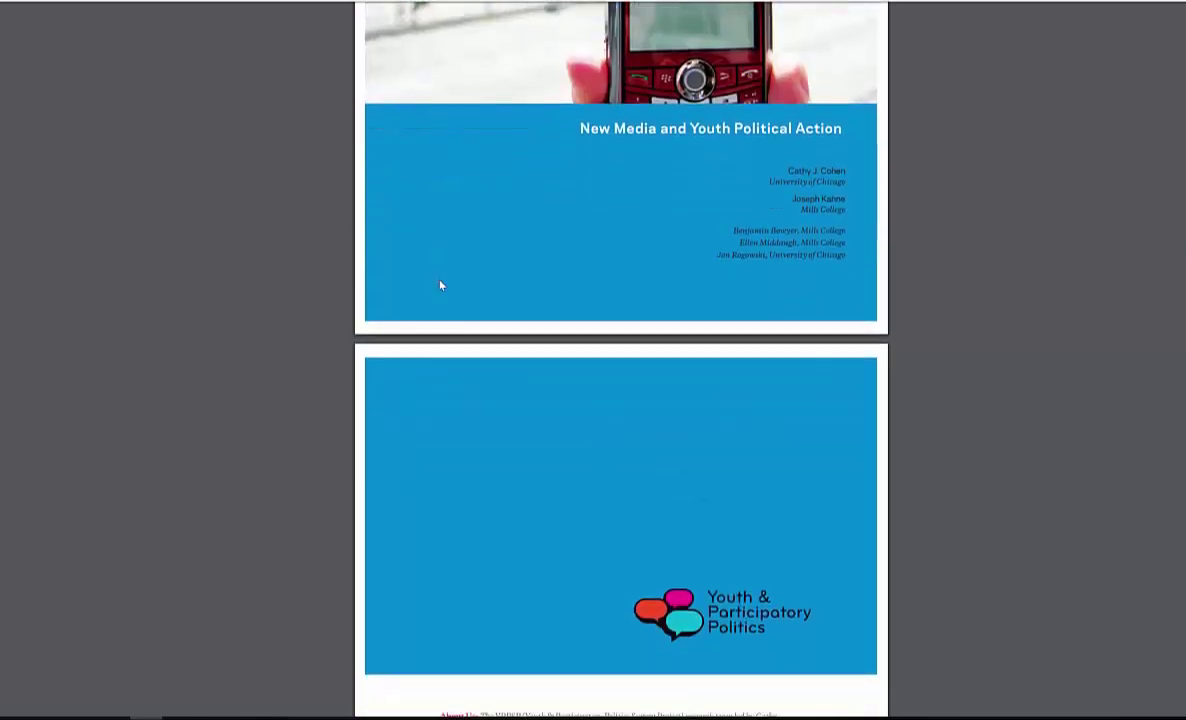
scroll(440, 285, down, 6)
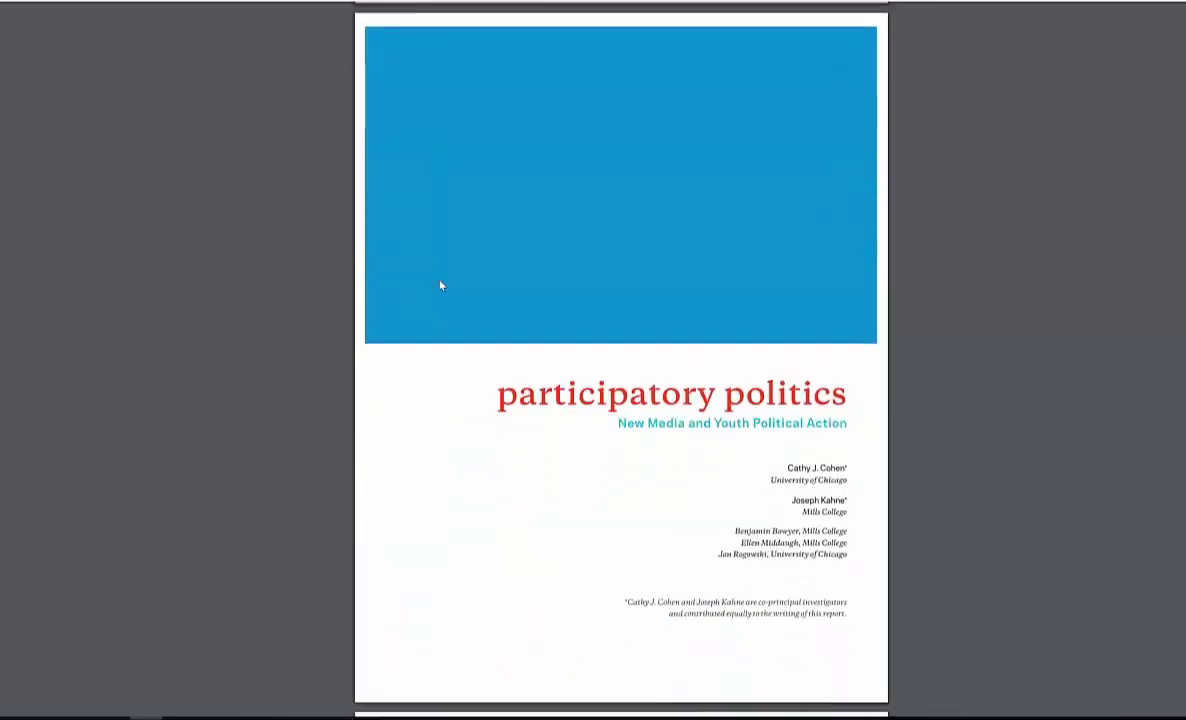
scroll(440, 285, down, 3)
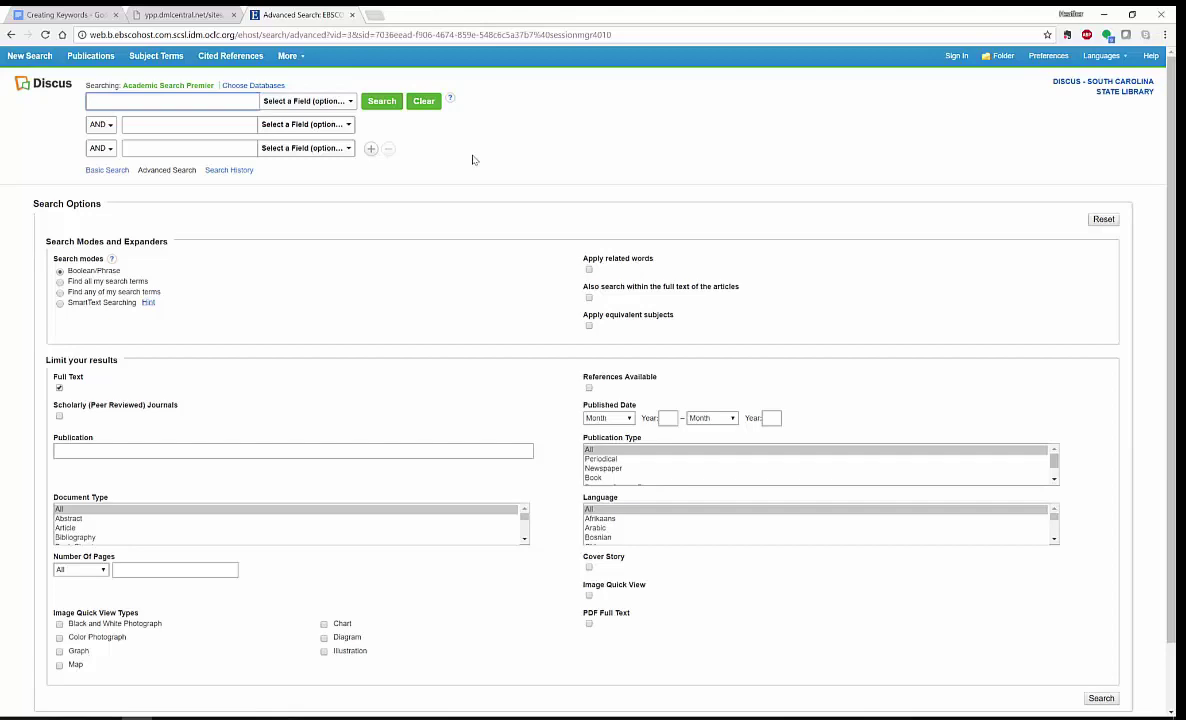
Search Academic Search Premier for teenagers AND social media AND politics across three boxes.
text(ee)
key(BackSpace)
key(BackSpace)
text(teenagers)
click(231, 127)
text(social media)
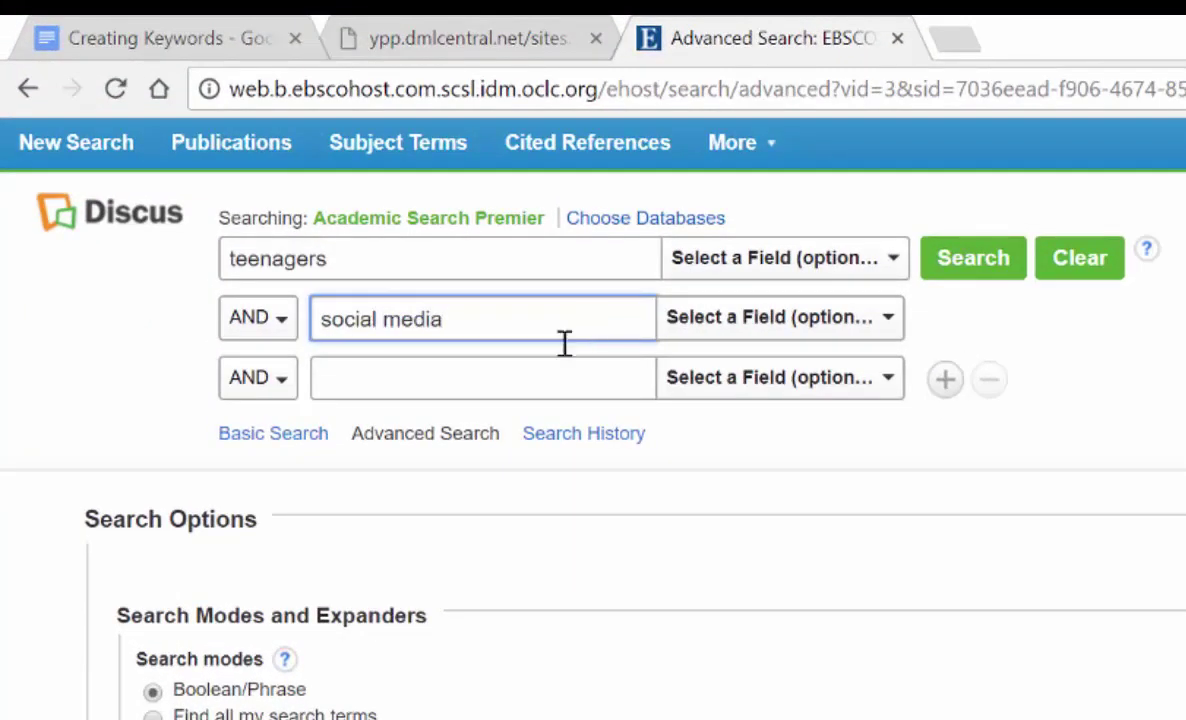
click(405, 371)
text(politics)
click(980, 268)
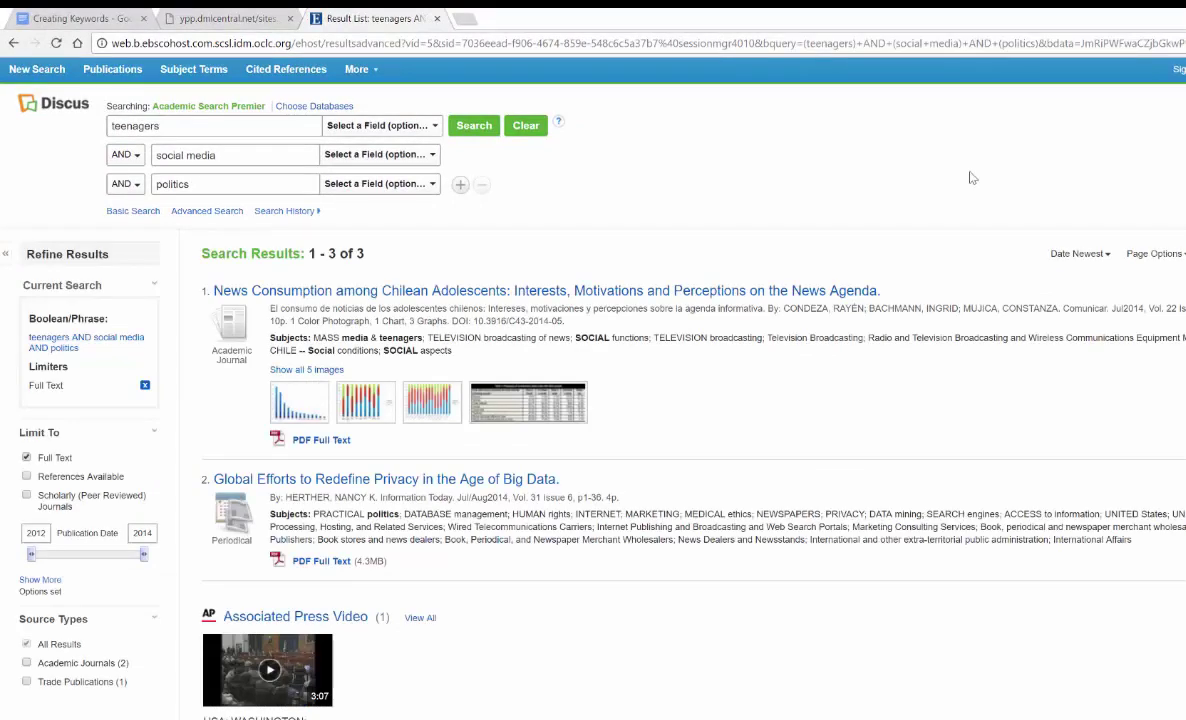
Keep AND as the connector, delete politics, and rerun the search for teenagers AND social media.
drag(218, 156, 159, 157)
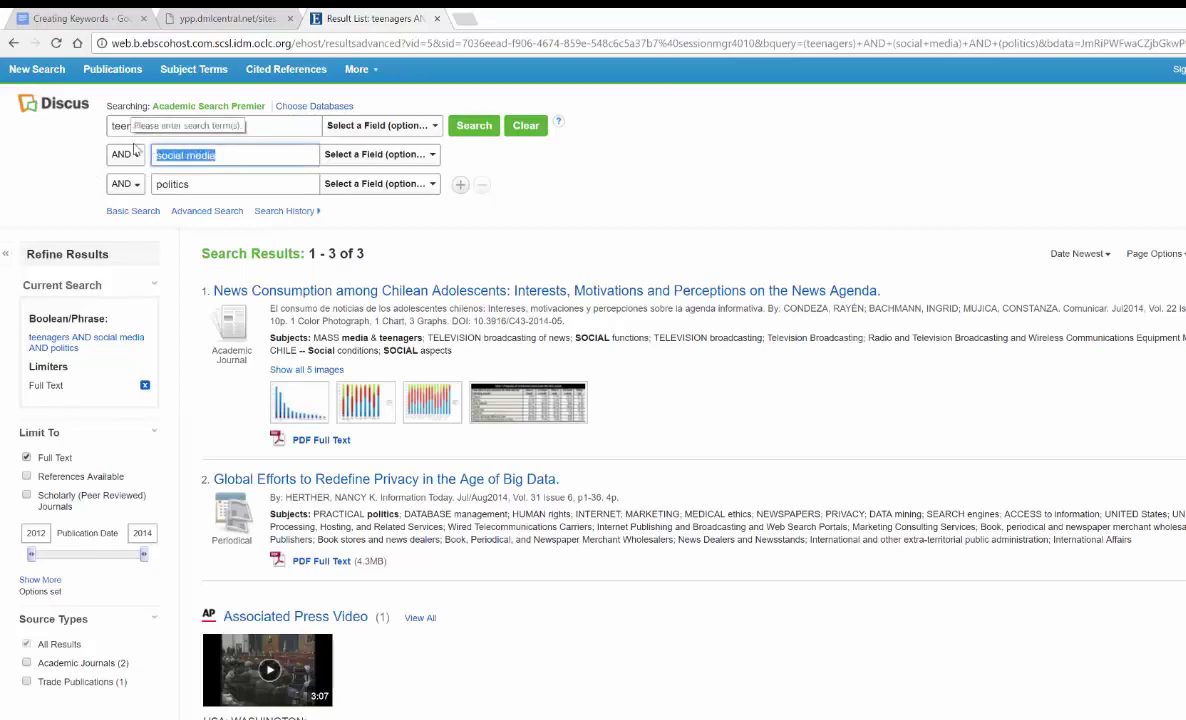
click(134, 156)
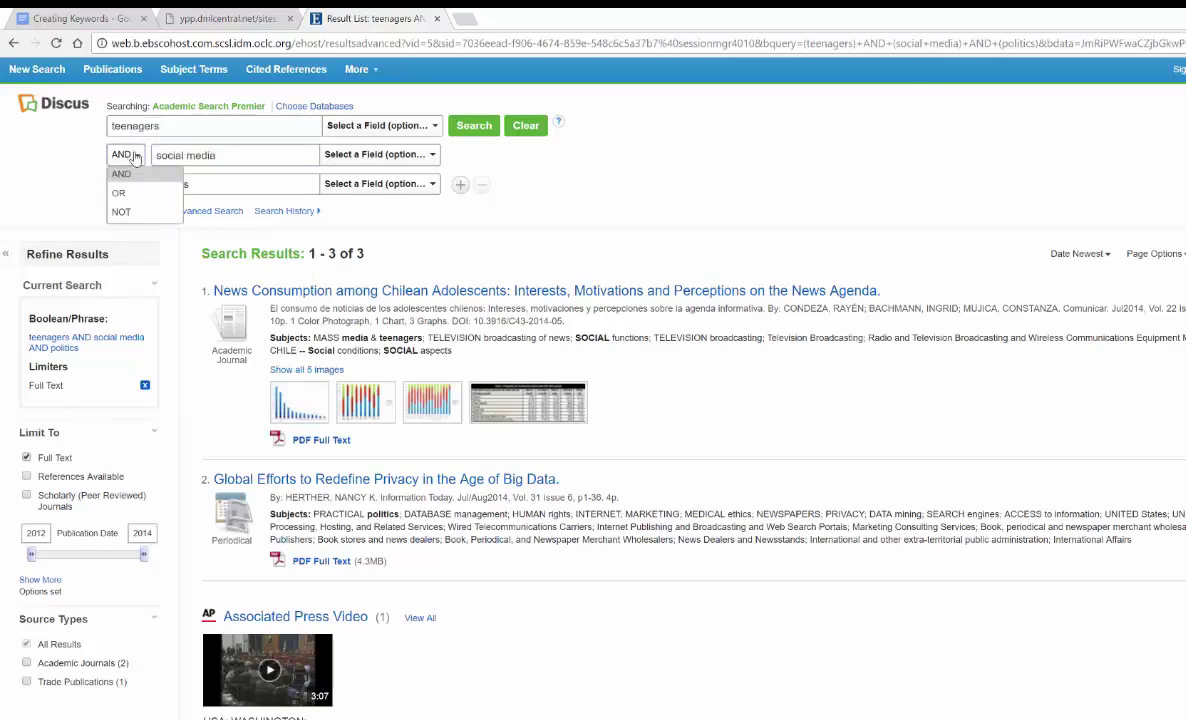
click(100, 207)
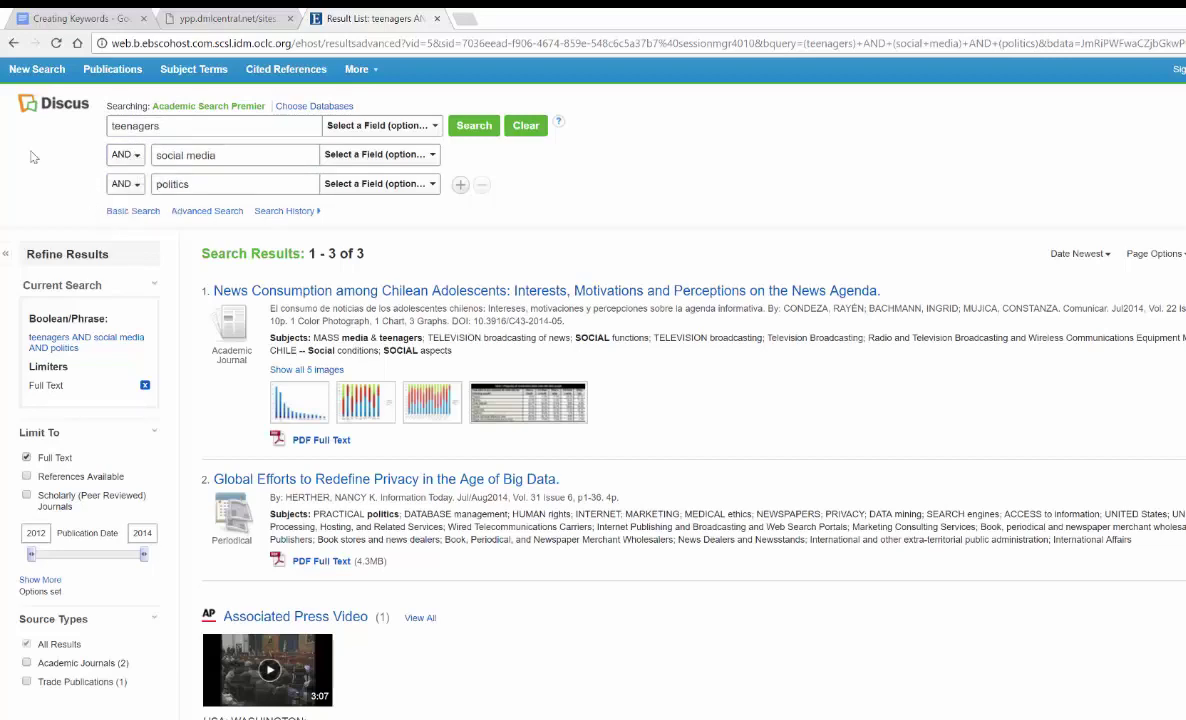
drag(188, 184, 157, 186)
key(BackSpace)
key(Return)
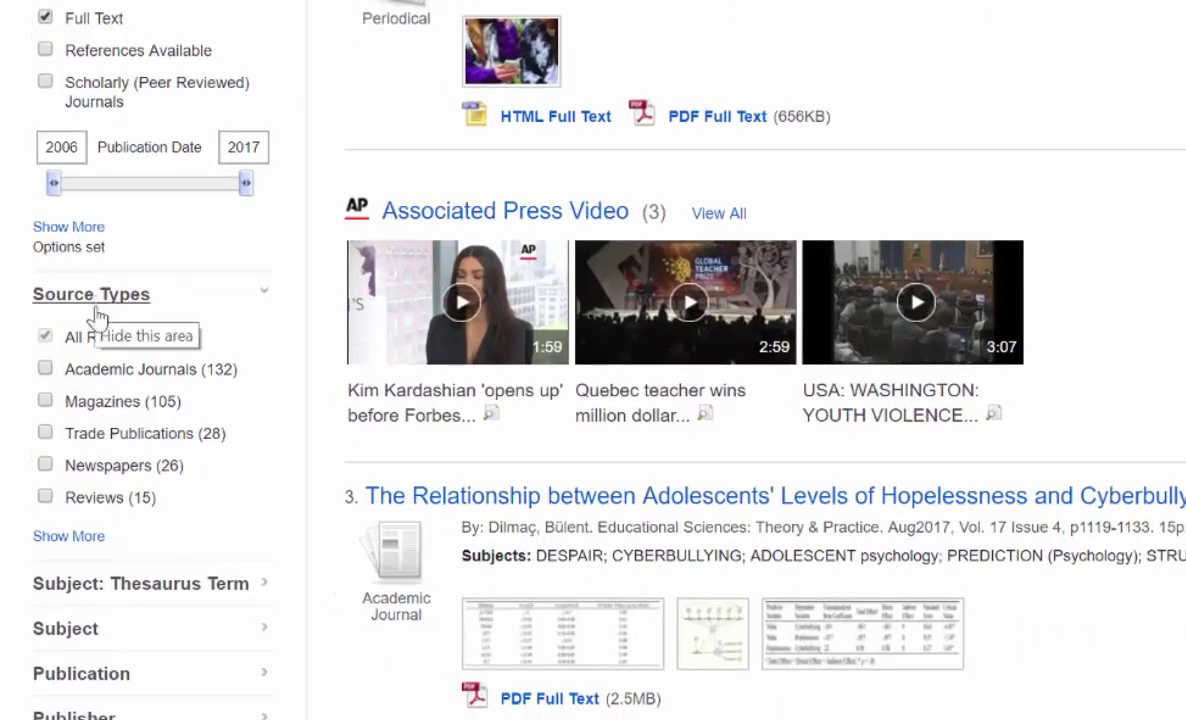
click(122, 445)
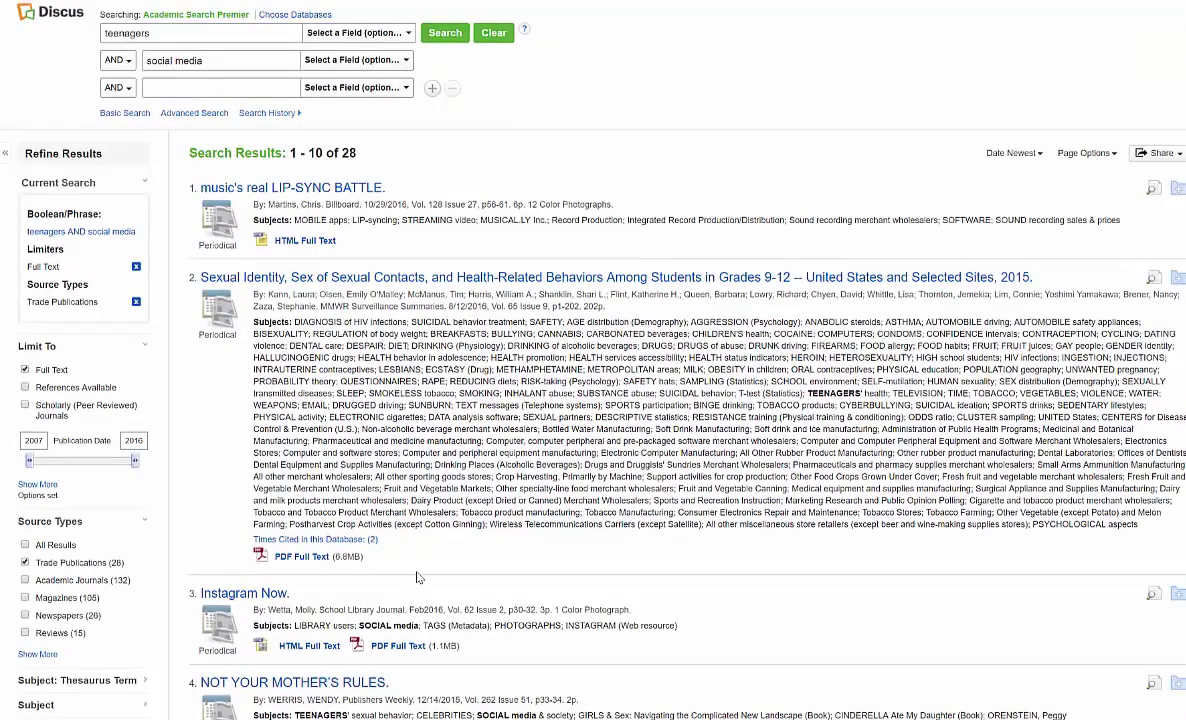
scroll(418, 578, down, 2)
scroll(418, 578, down, 1)
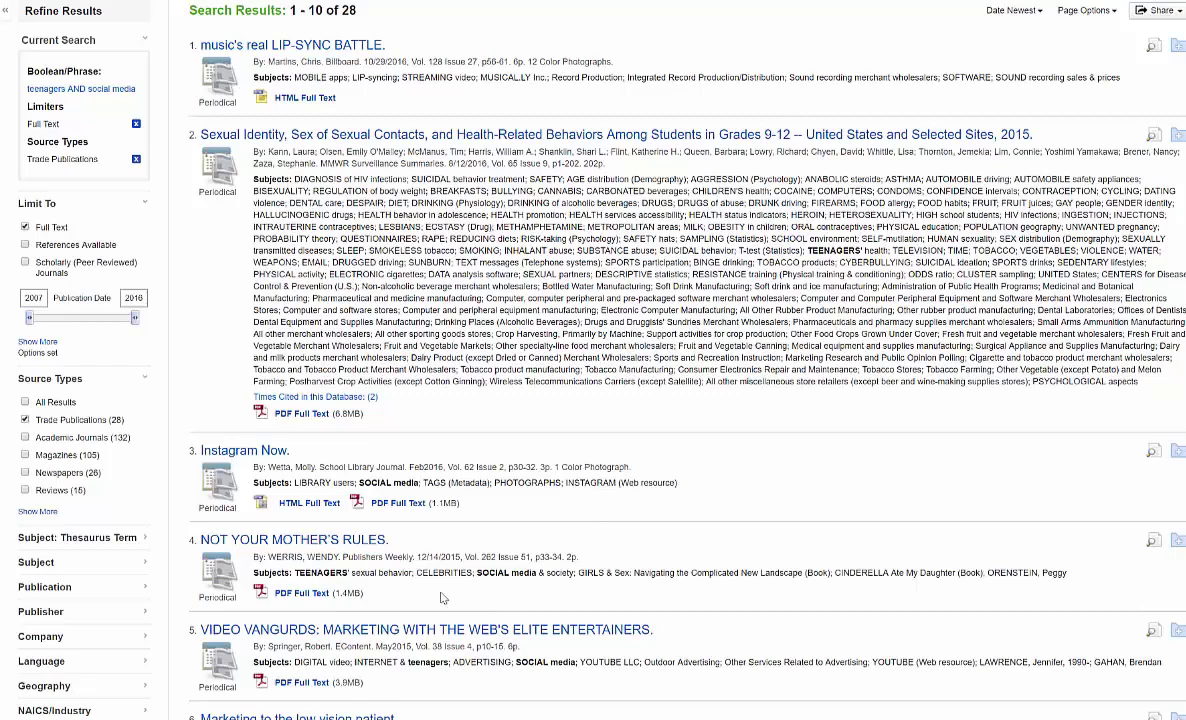
click(25, 420)
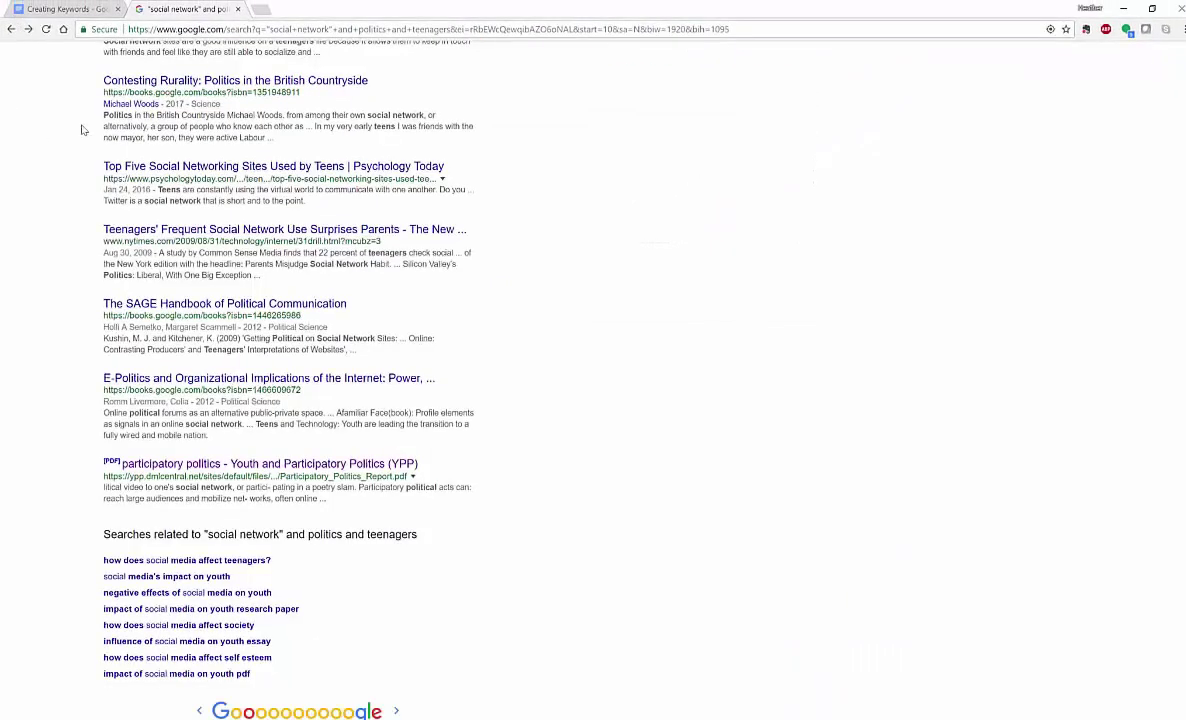
Scroll back up the Google results for "social network" and politics and teenagers.
scroll(555, 193, up, 6)
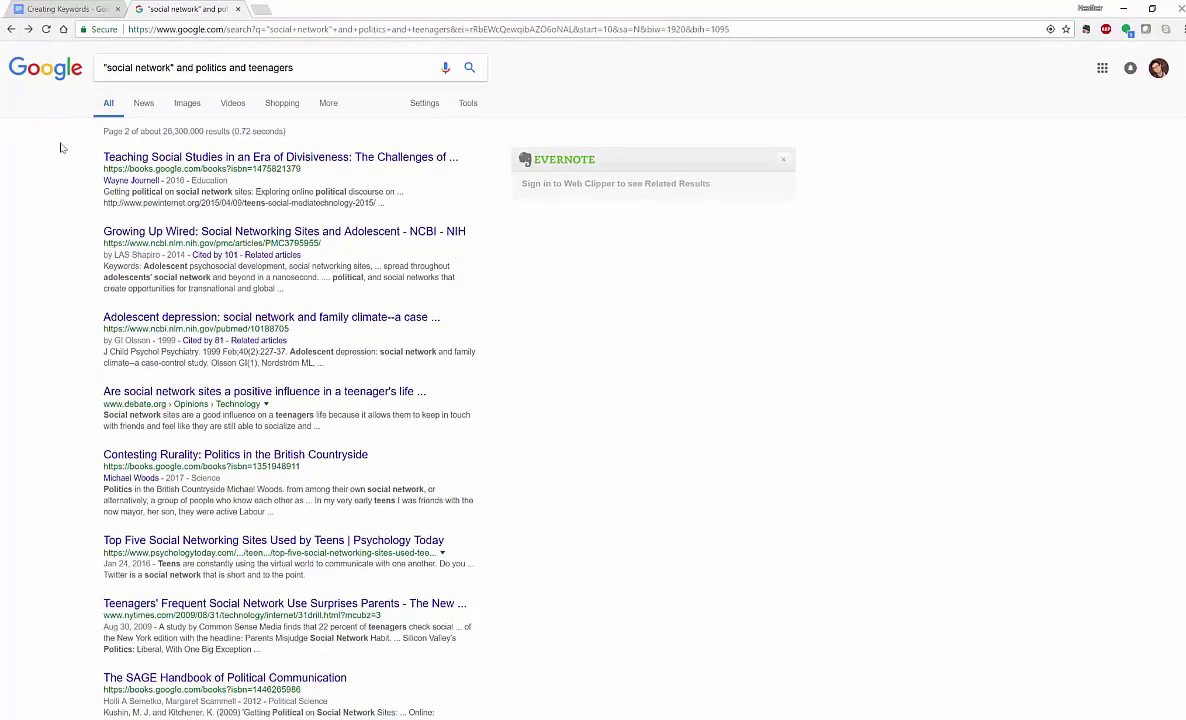
Close the Google results tab to return to the Creating Keywords document.
click(237, 9)
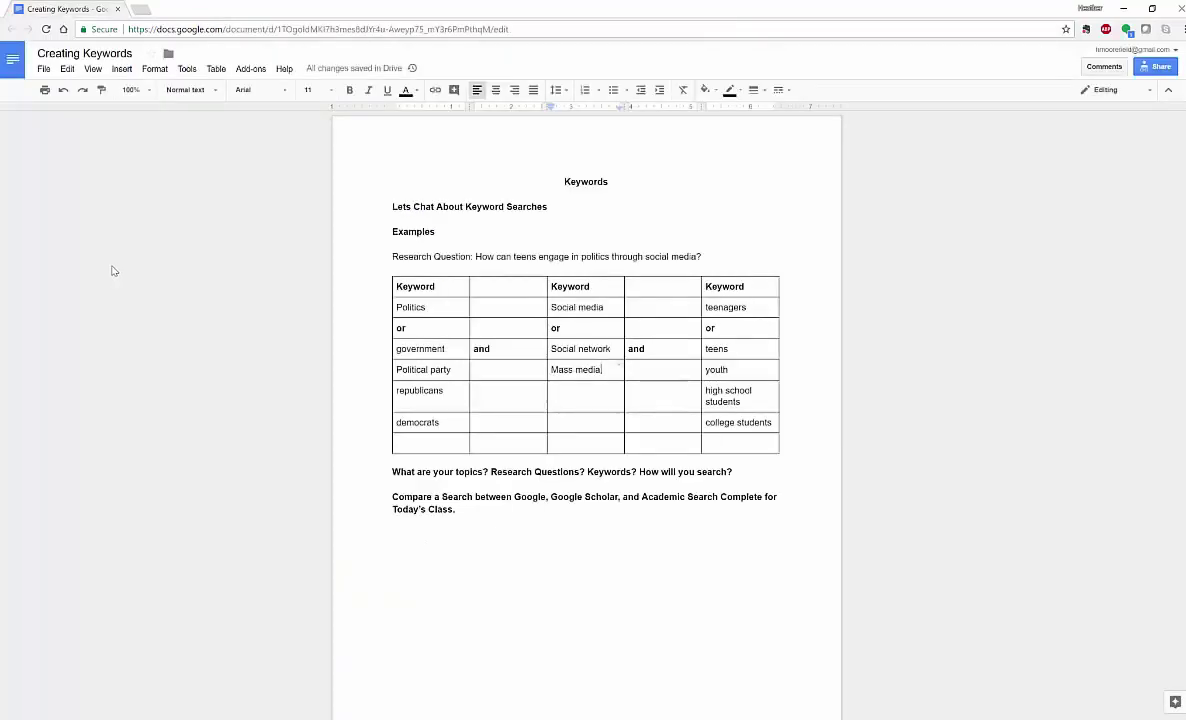